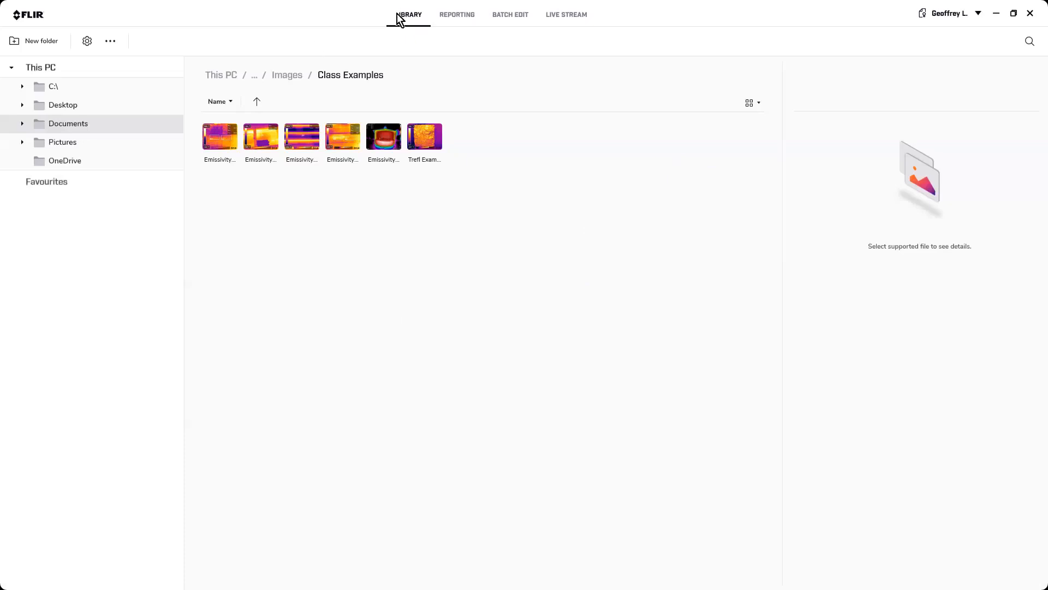
Step: Look through the Reporting, Batch Edit and Live Stream workspaces and return to the Library
click(453, 22)
click(512, 19)
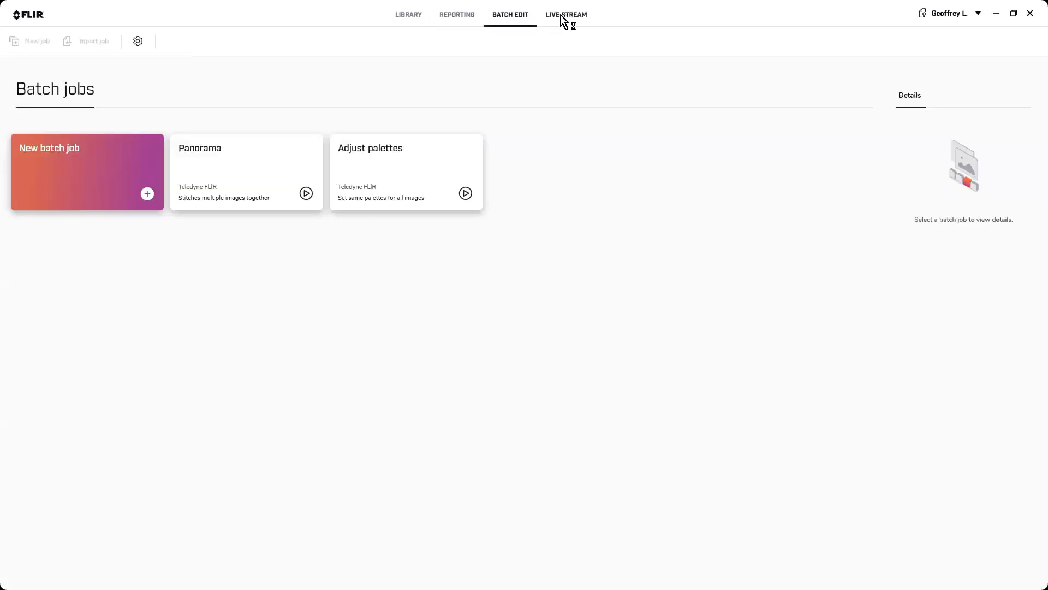
click(561, 15)
click(405, 14)
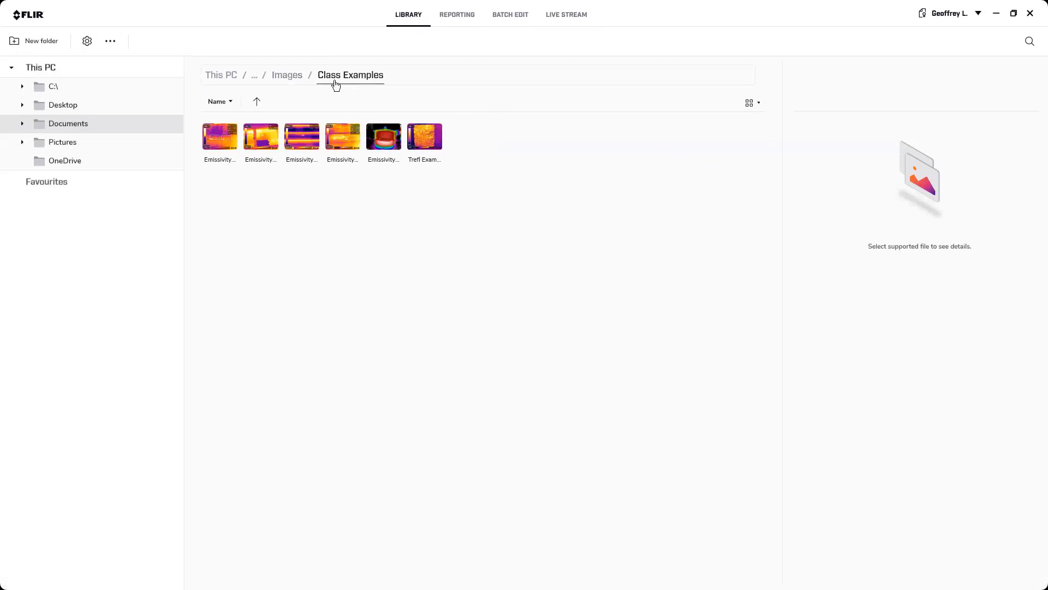
Step: Browse Documents to the FLIR Images folder Class Examples and open the Trefl Example image for editing
click(22, 124)
scroll(80, 189, down, 1)
scroll(80, 189, down, 8)
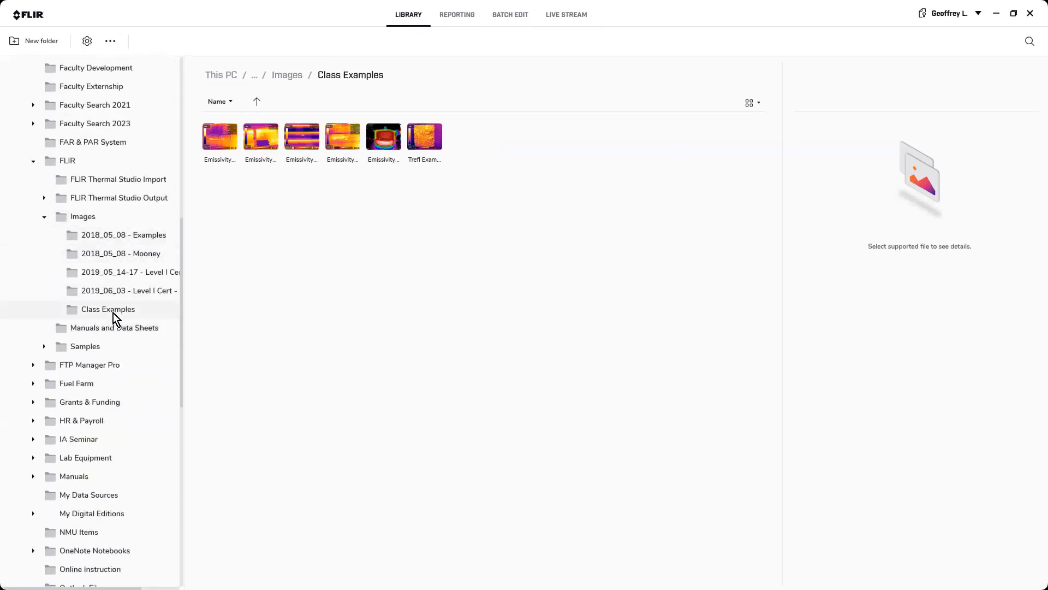
click(113, 313)
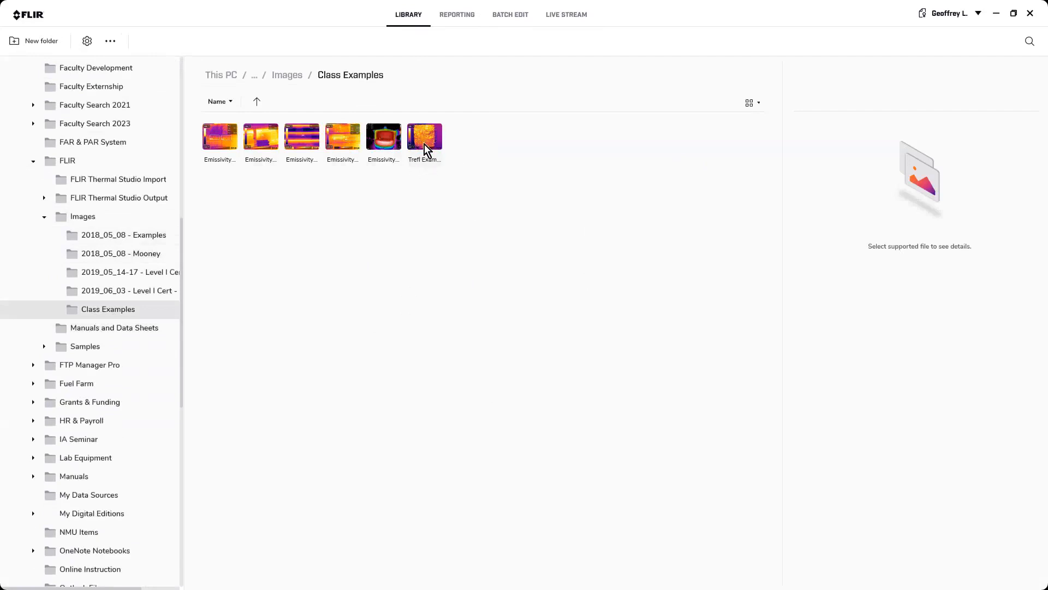
mouse_move(428, 143)
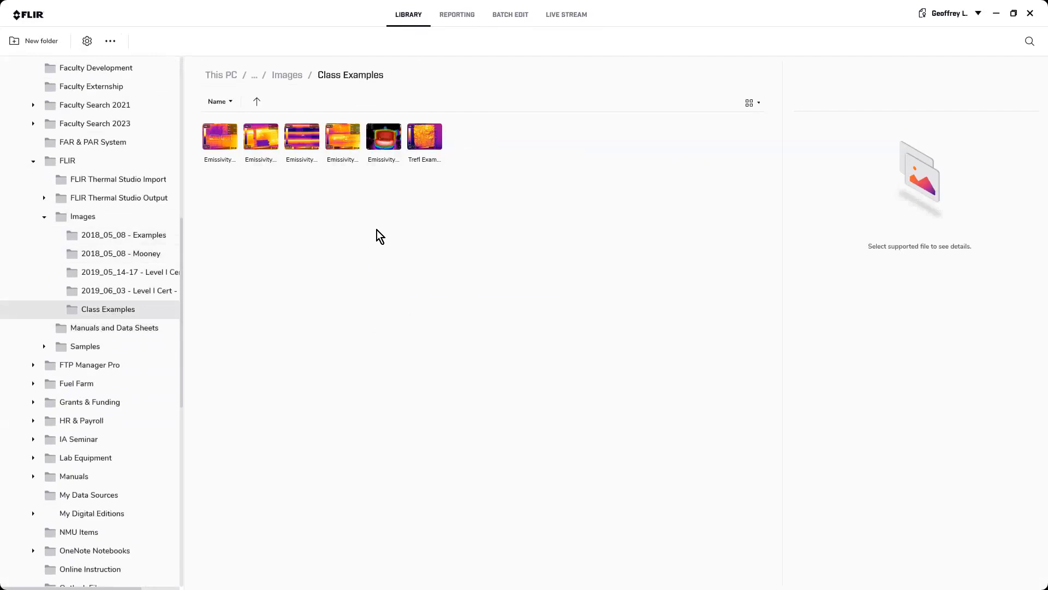
double_click(425, 139)
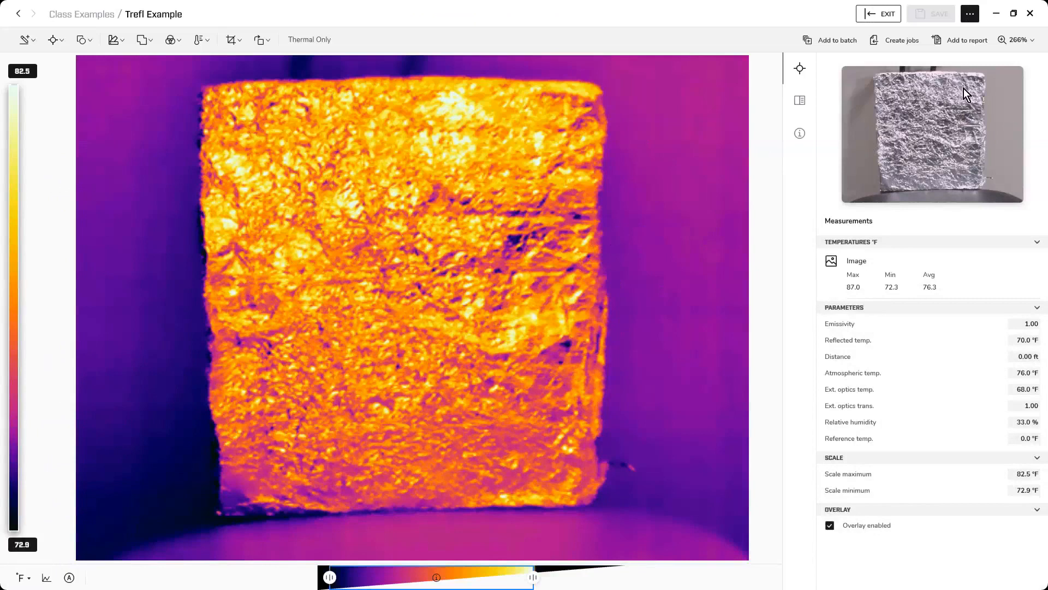
Step: Switch the image's fusion mode to MSX and set the MSX strength to 1.8
click(151, 47)
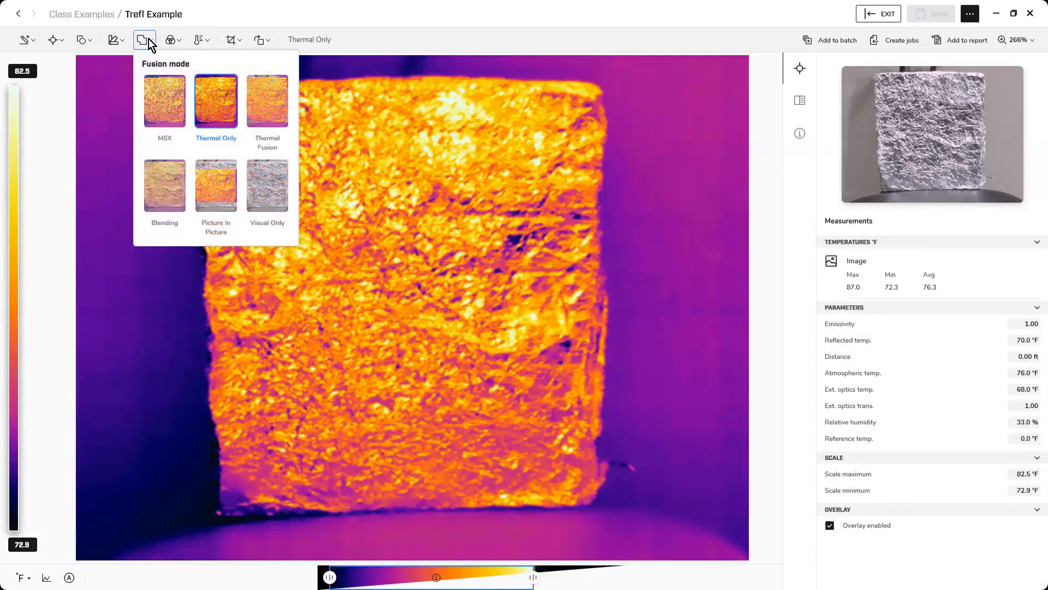
click(208, 103)
click(172, 111)
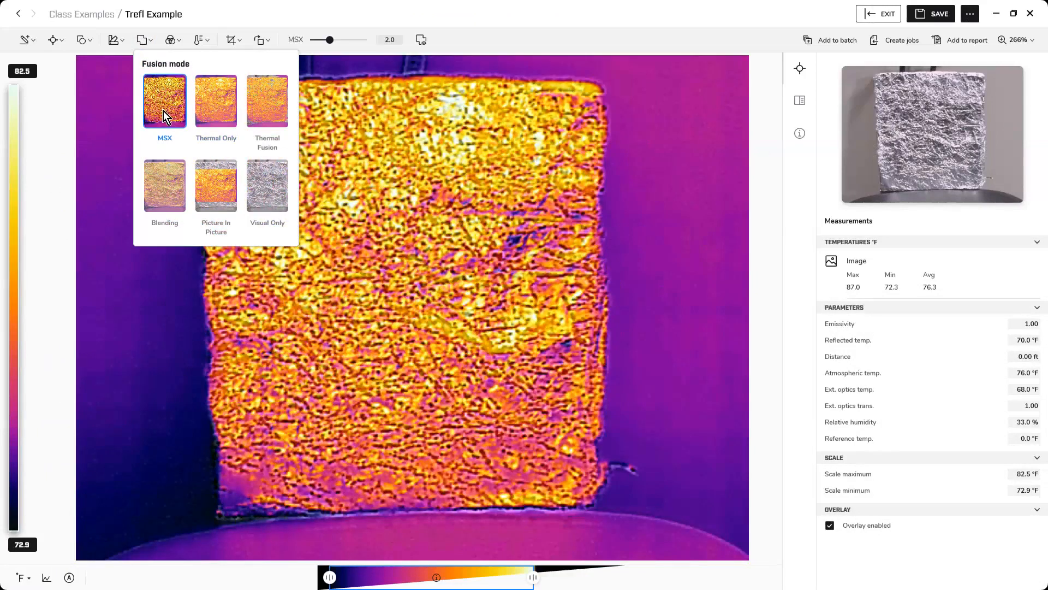
click(455, 58)
mouse_move(332, 45)
mouse_down()
mouse_move(365, 46)
mouse_move(314, 46)
mouse_move(365, 45)
mouse_move(322, 45)
mouse_move(330, 50)
mouse_up()
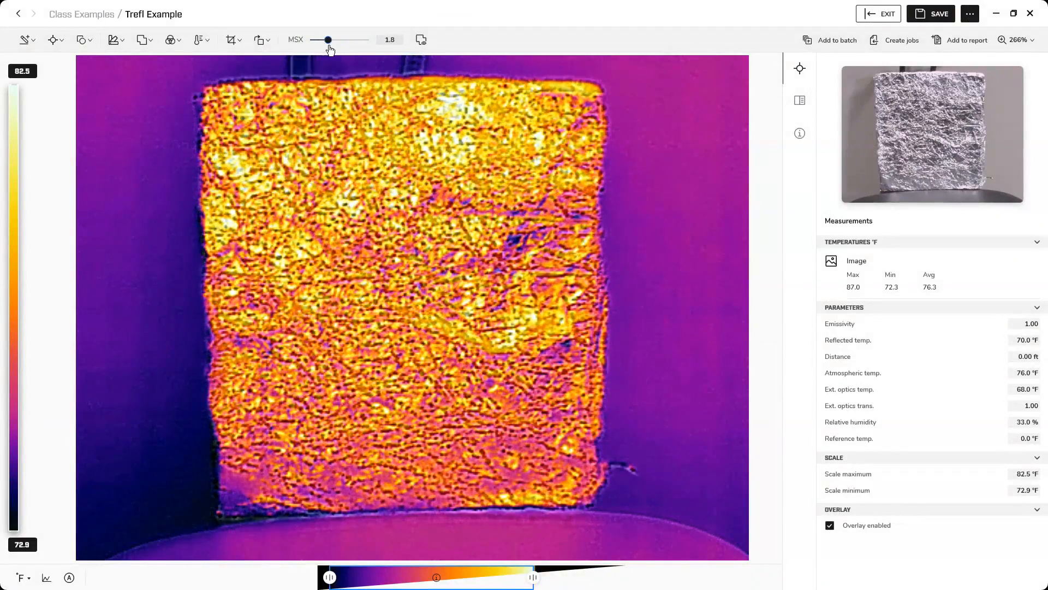
Step: Try the Thermal Fusion, Blending, Picture In Picture and Visual Only modes, and restore Thermal Only
click(142, 40)
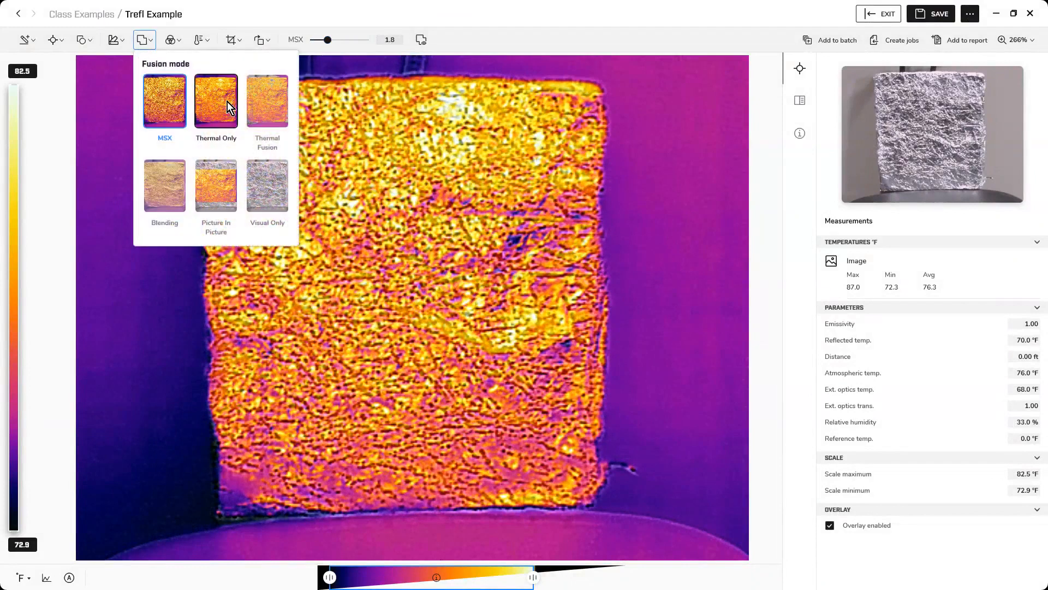
click(268, 101)
click(147, 189)
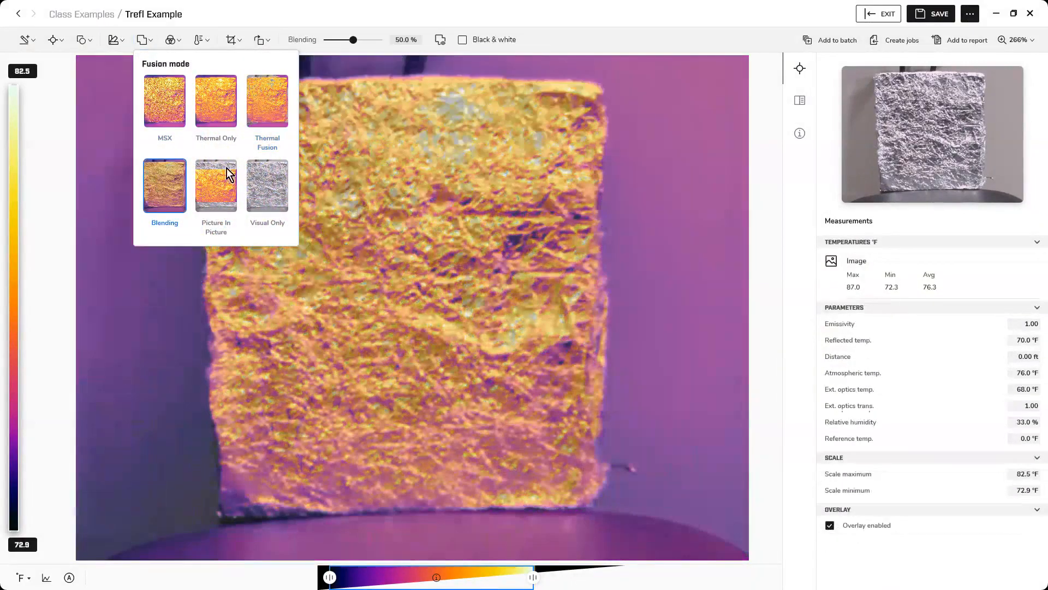
click(221, 181)
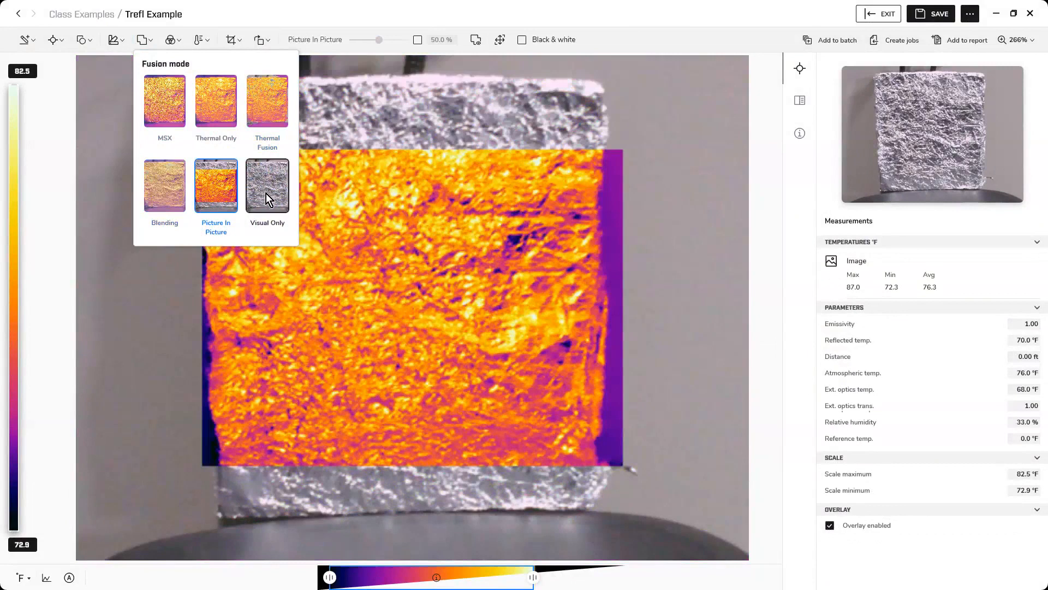
click(263, 192)
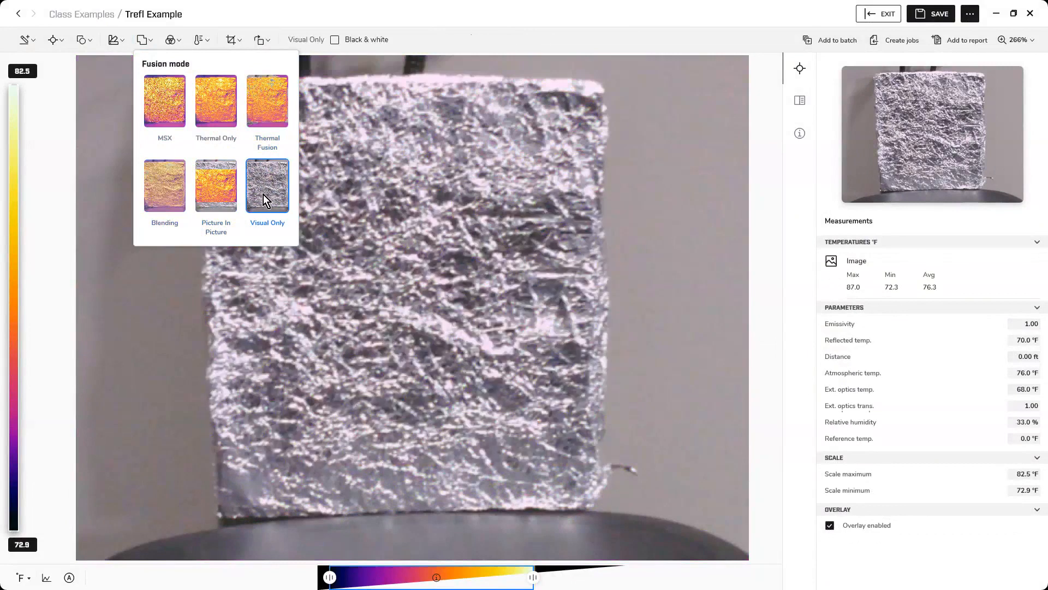
click(229, 103)
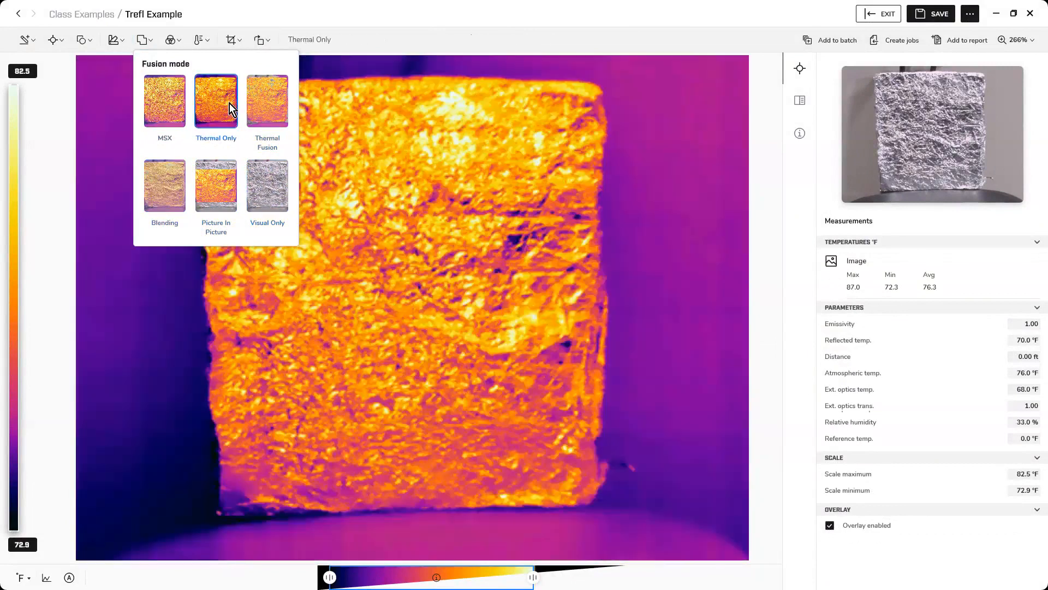
click(152, 39)
click(152, 41)
click(319, 200)
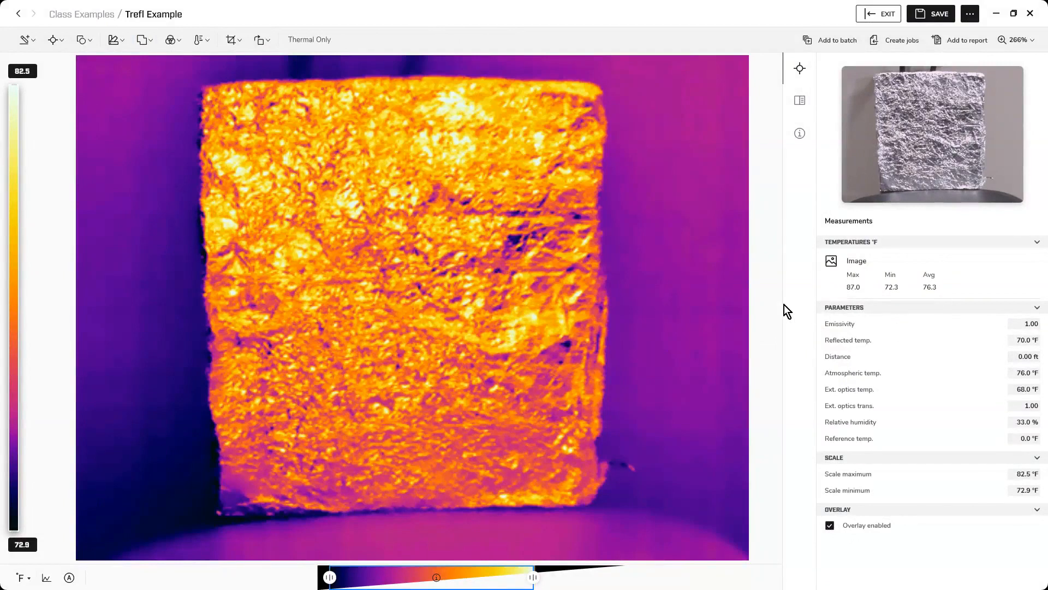
Step: Widen the measurements panel slightly and review the emissivity, reflected temperature, distance, relative humidity and external optics transmission parameters
drag(763, 311, 755, 314)
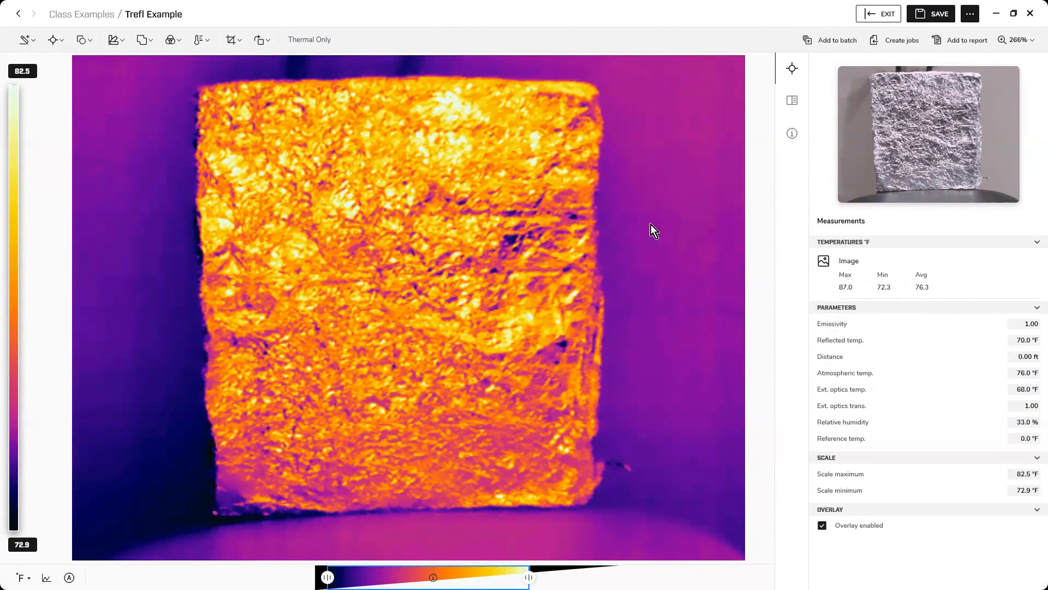
click(1025, 324)
drag(1015, 340, 1044, 345)
drag(1015, 357, 1043, 377)
drag(1012, 421, 1046, 423)
drag(1017, 406, 1045, 408)
Step: Add a rectangle measurement covering most of the crumpled foil face, just inside its edges
click(61, 43)
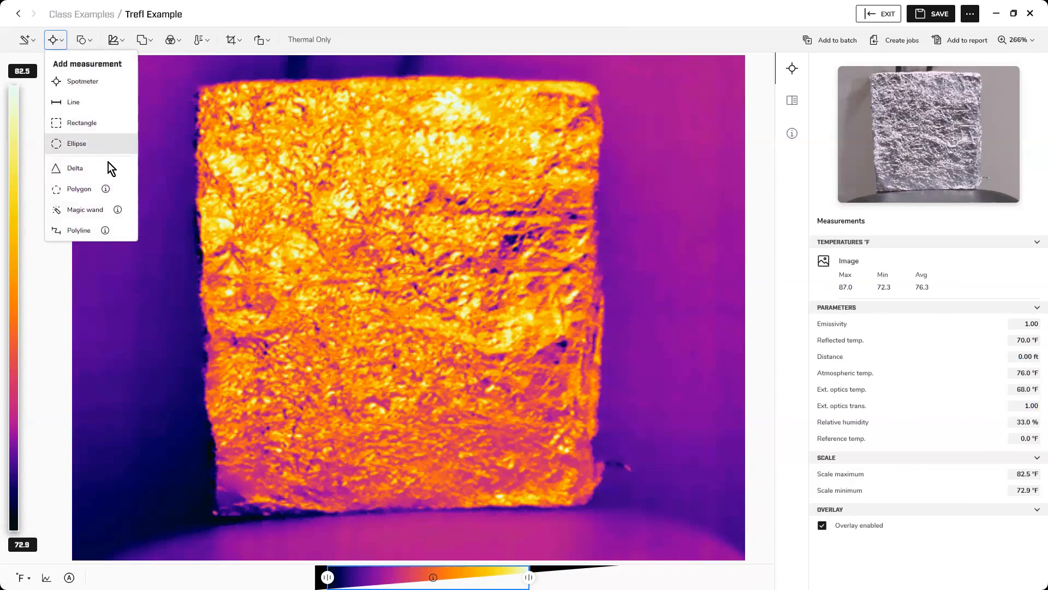
mouse_move(108, 192)
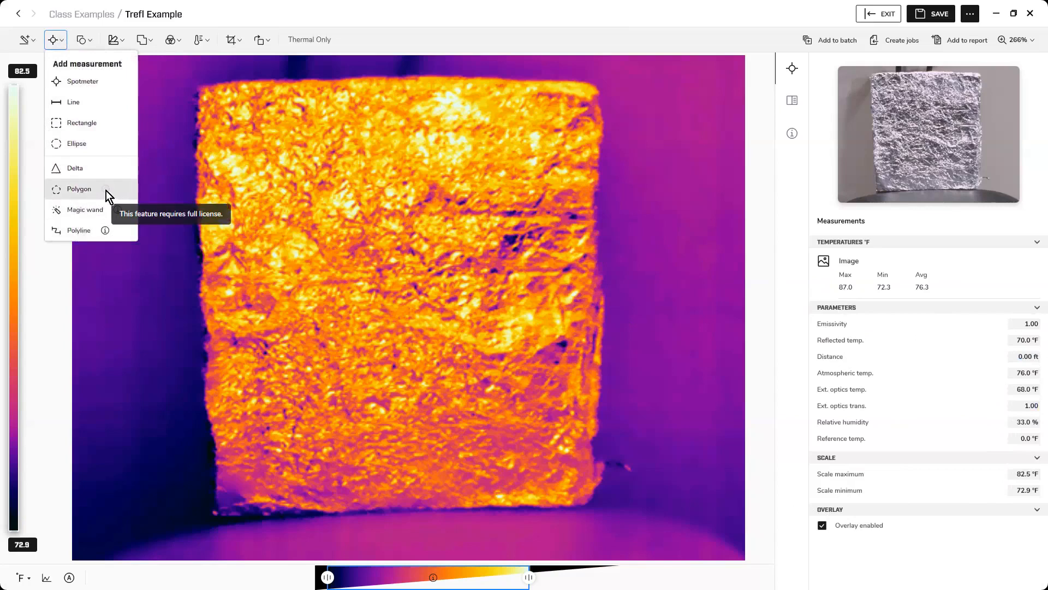
mouse_move(102, 231)
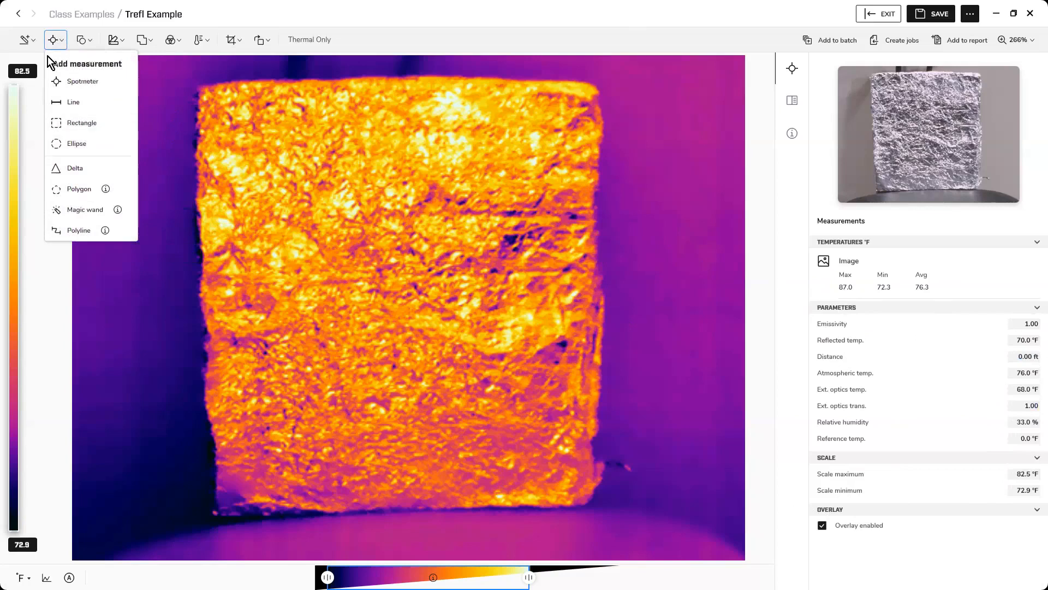
click(82, 123)
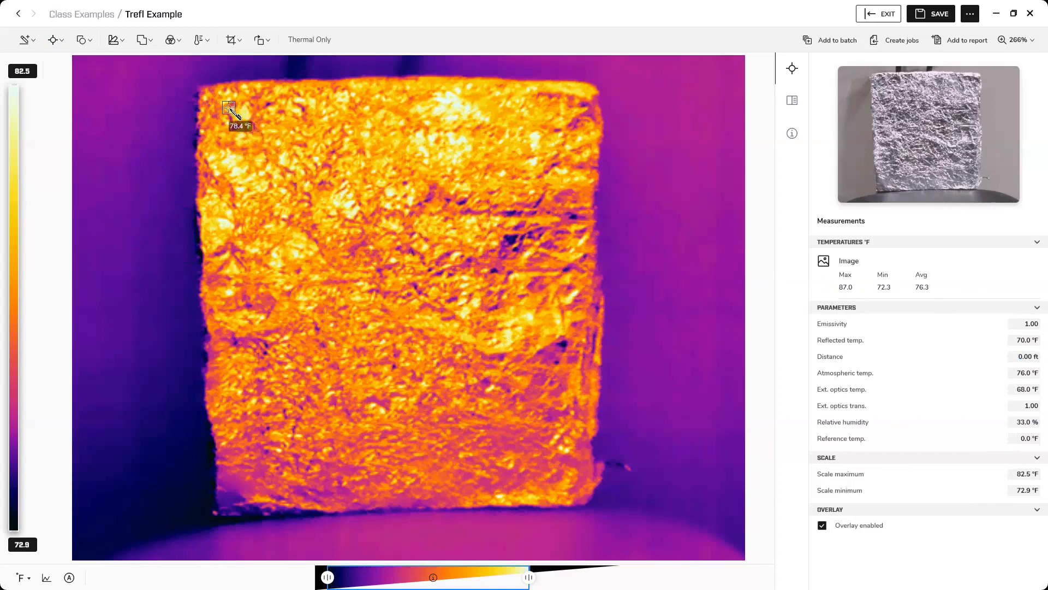
drag(230, 113, 533, 436)
drag(578, 471, 574, 487)
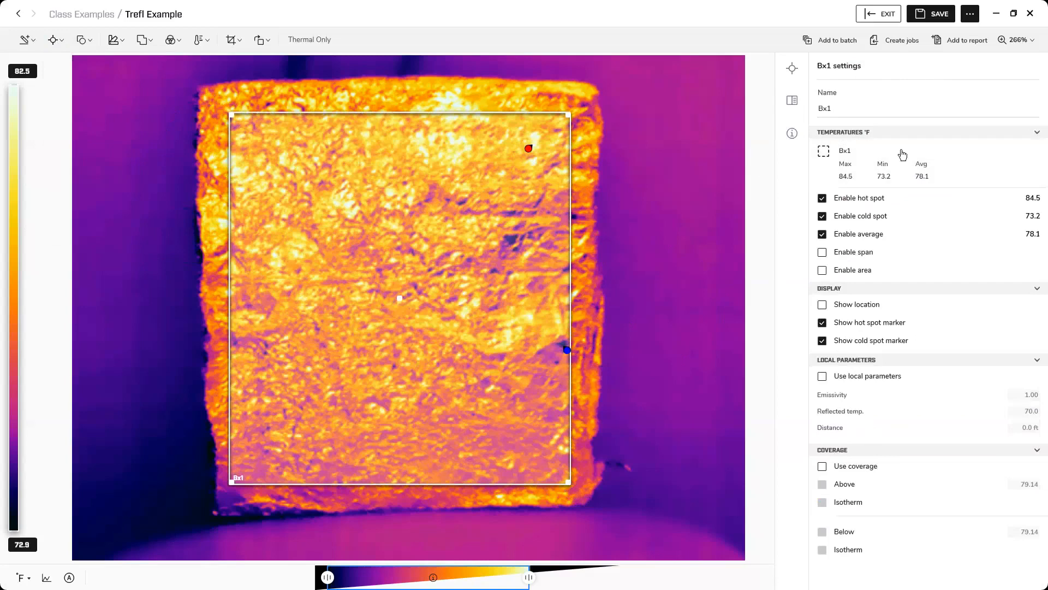
click(663, 188)
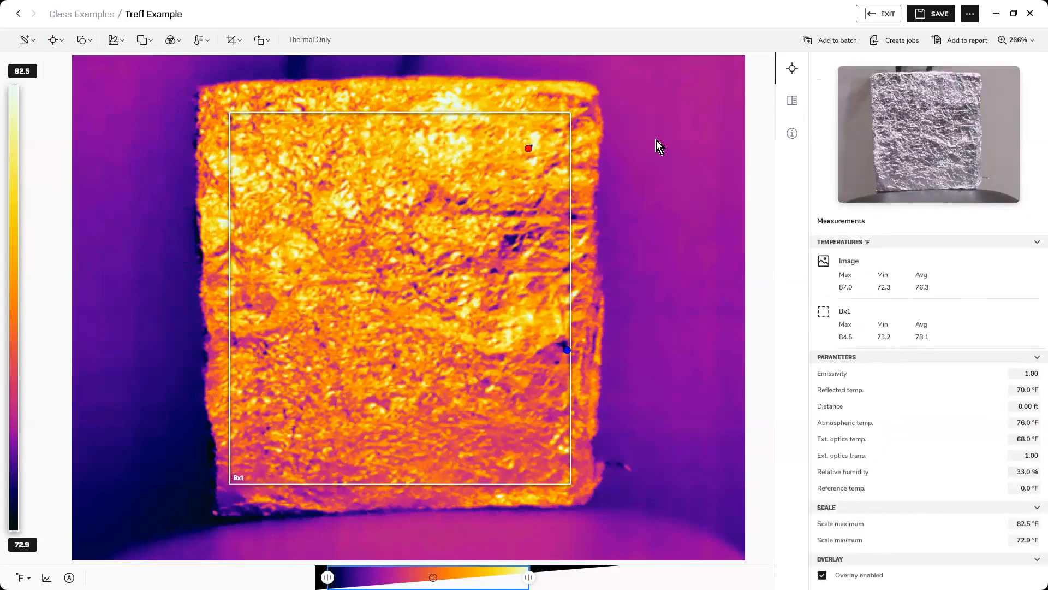
Step: In the rectangle's settings, disable the hot spot and cold spot values and hide both of their markers
click(567, 117)
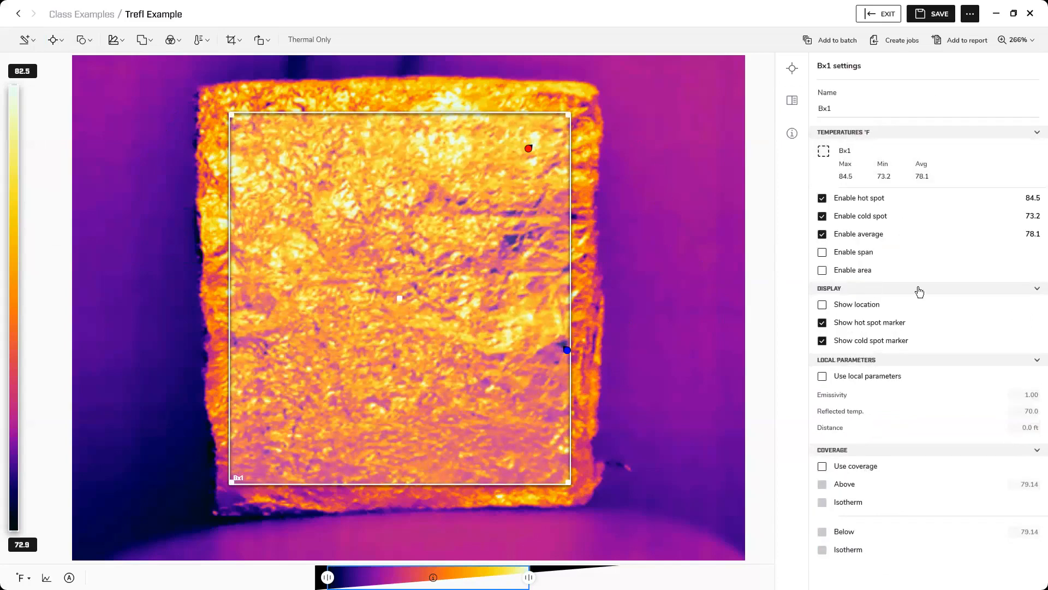
click(823, 200)
click(822, 218)
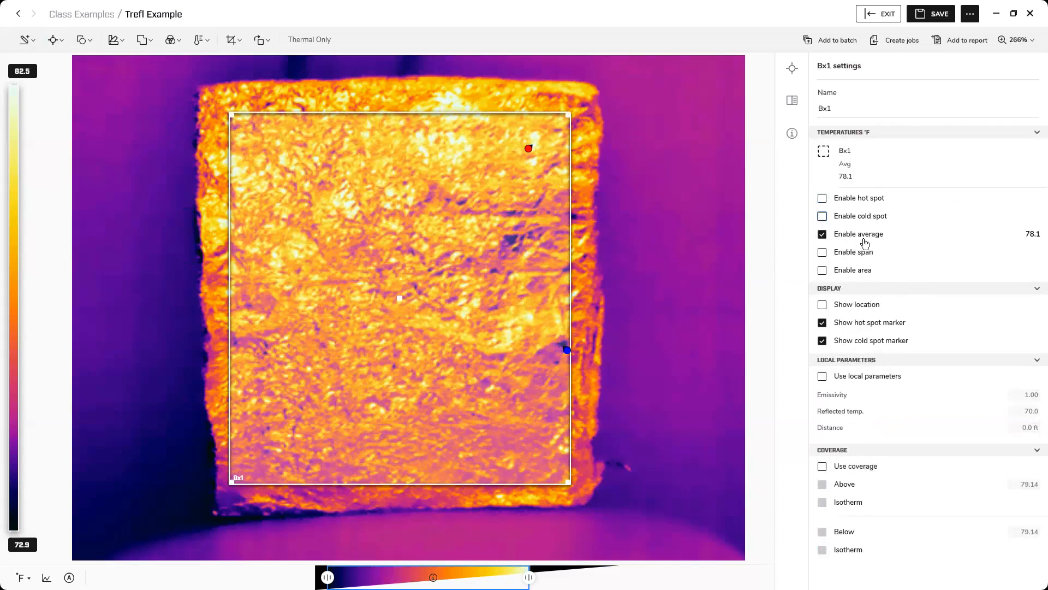
click(822, 325)
click(822, 341)
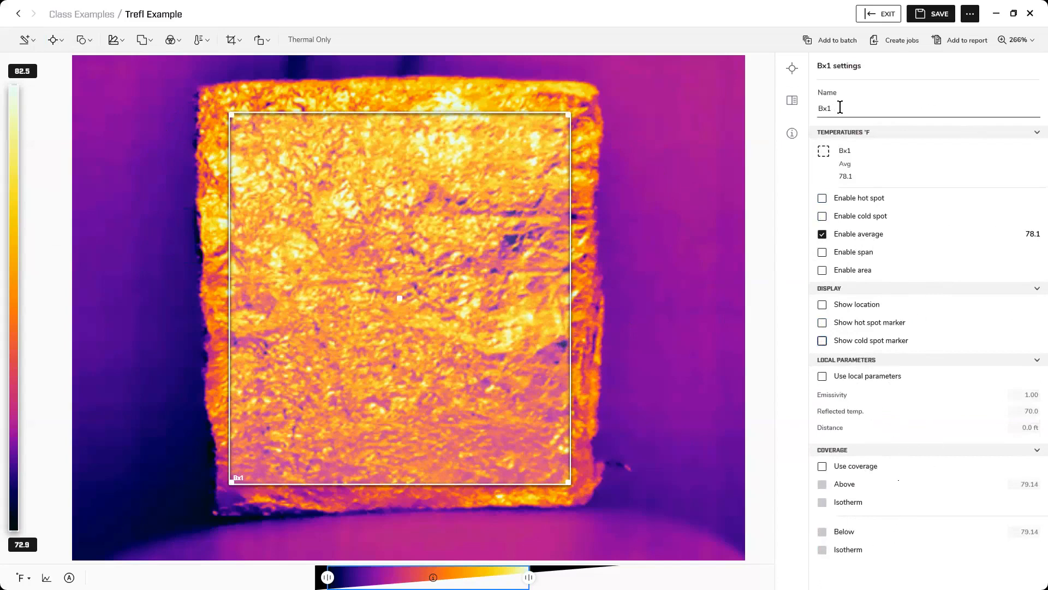
Step: Rename the rectangle measurement as Trefl and review its average temperature
drag(841, 107, 812, 108)
text(Trefl)
click(729, 139)
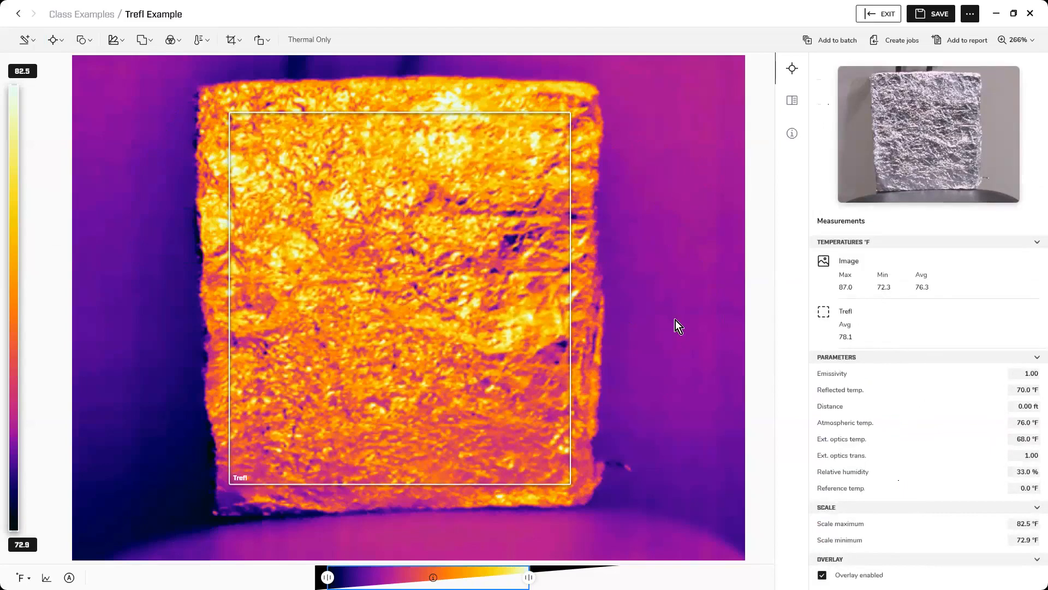
click(517, 239)
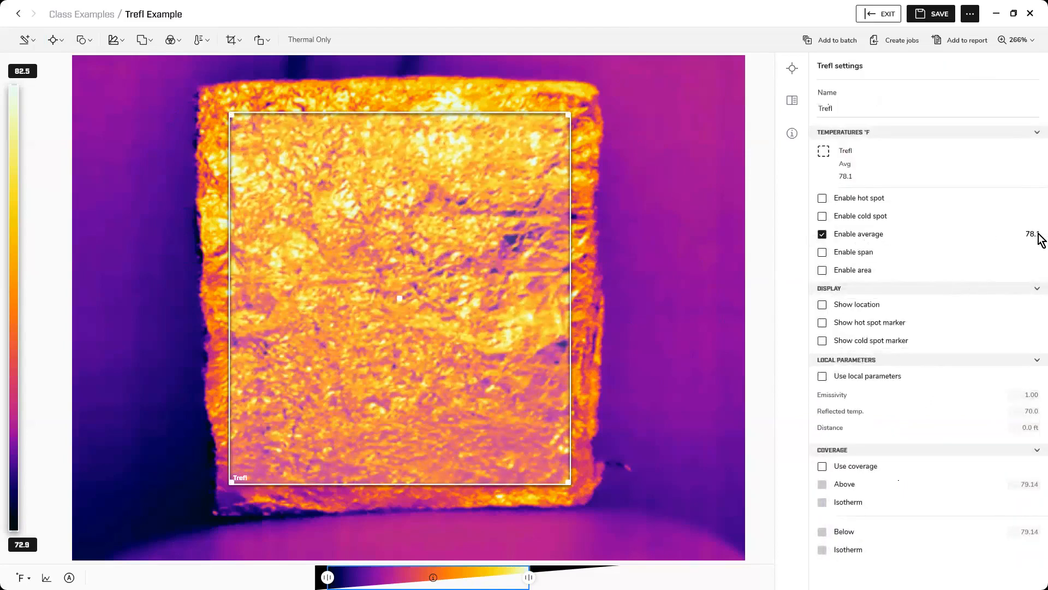
click(710, 207)
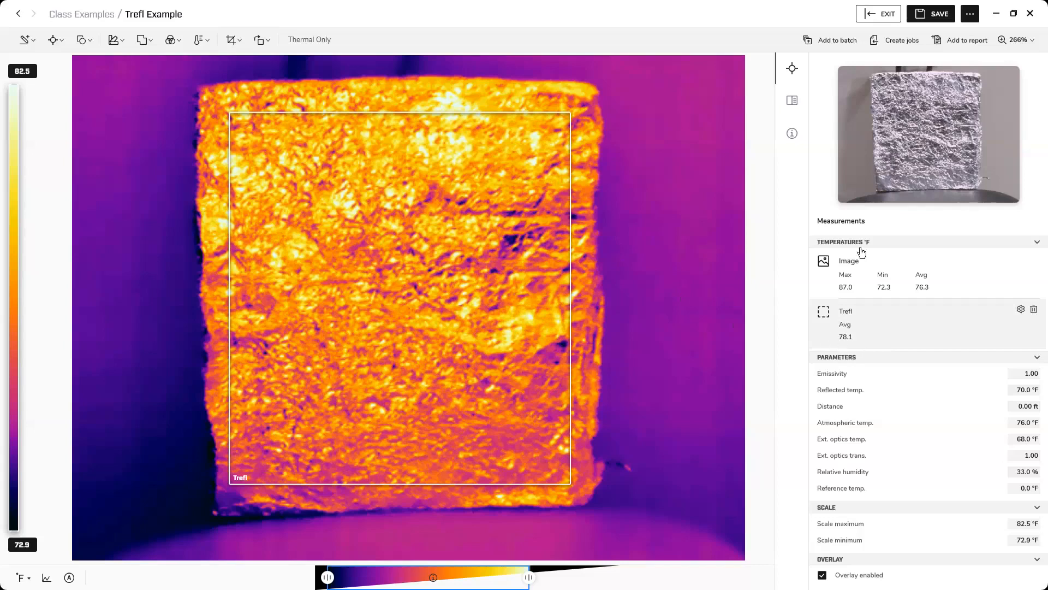
Step: Save the edited Trefl Example image and exit to the library
click(938, 18)
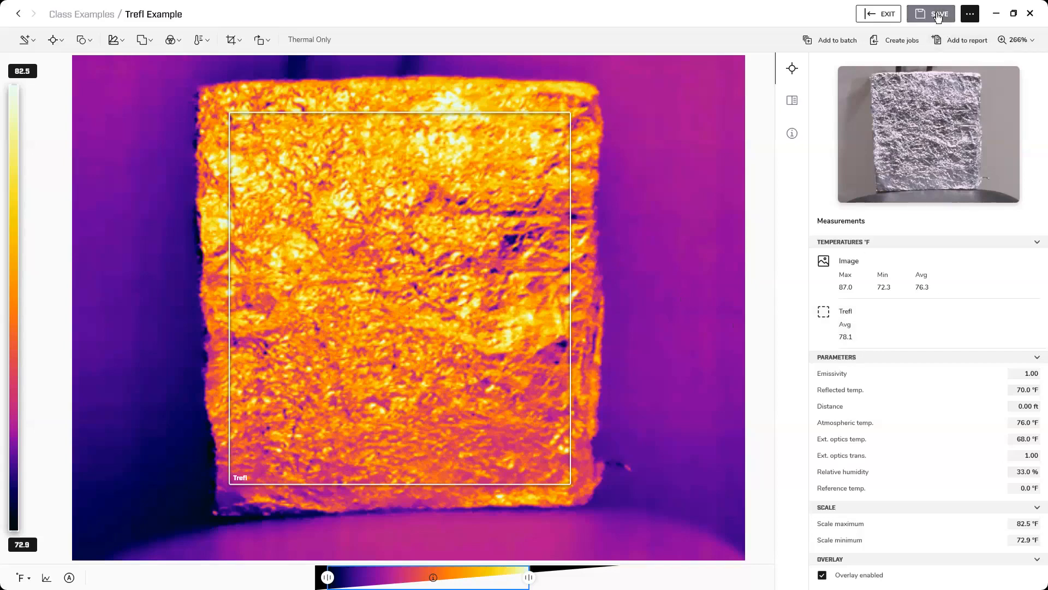
click(877, 15)
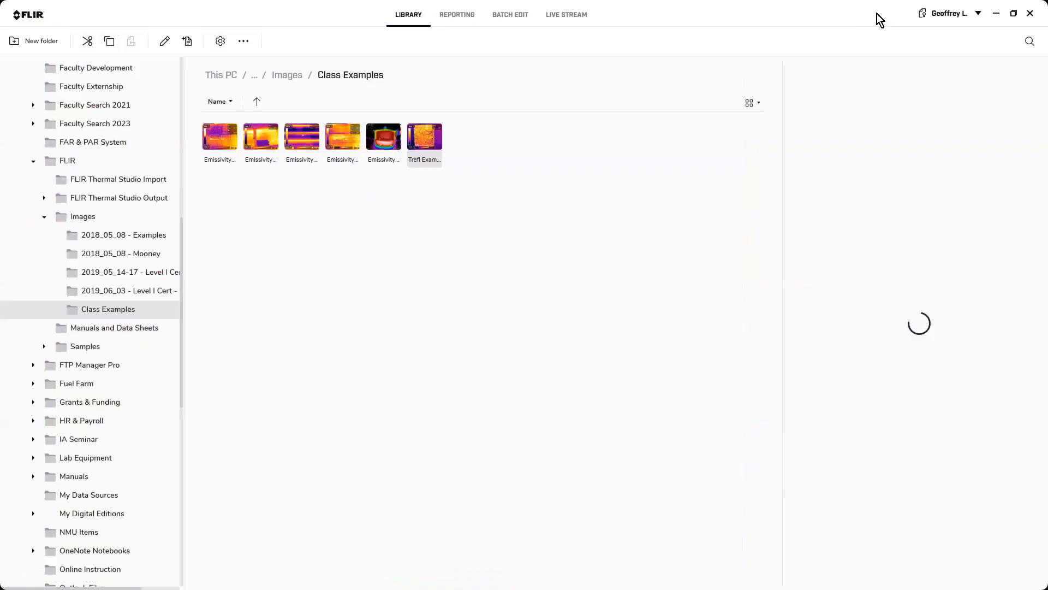
Step: Reopen the Trefl Example image to check its saved Trefl measurement, and exit to the library
click(398, 136)
click(444, 137)
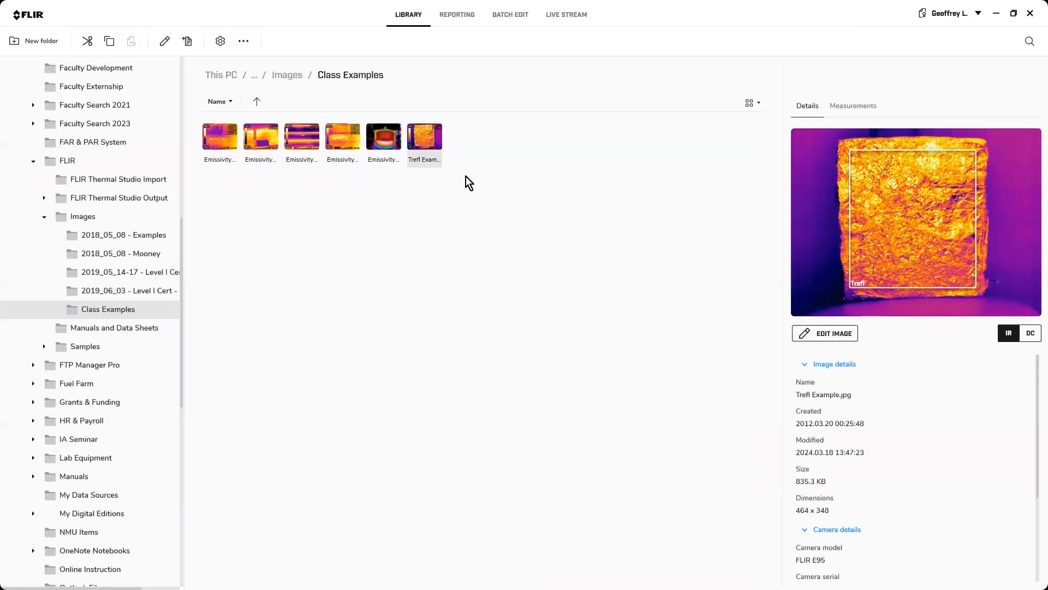
double_click(425, 135)
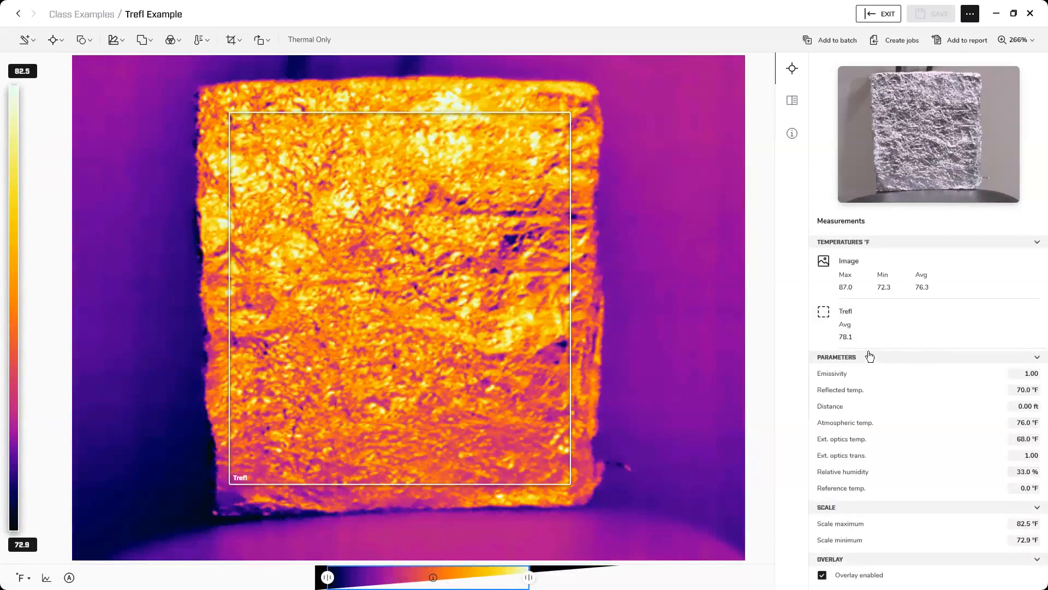
click(879, 13)
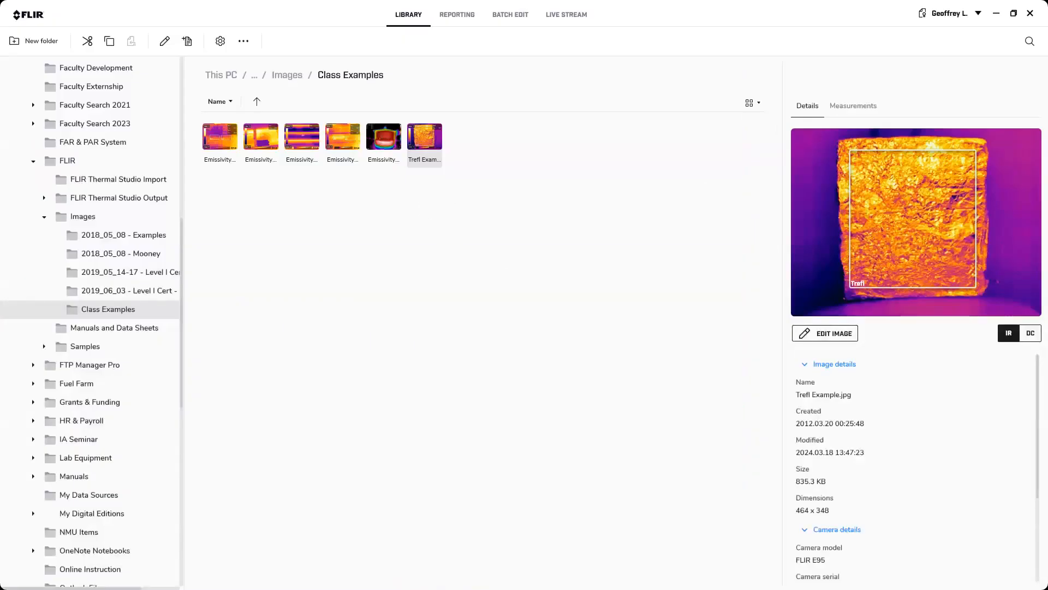